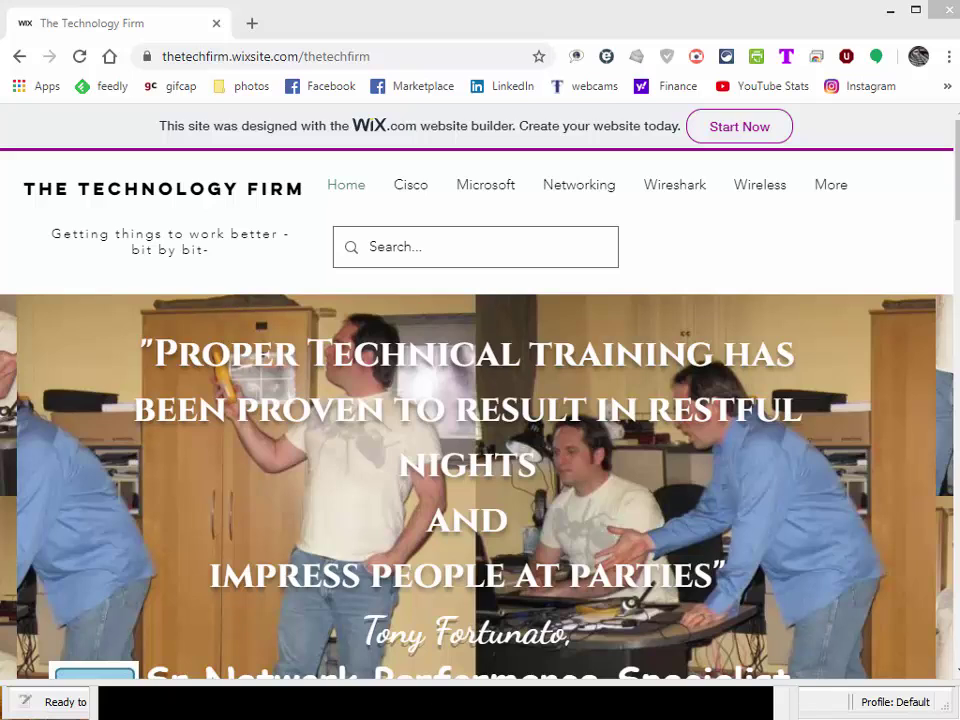
Reload The Technology Firm's home page in Chrome and return to Wireshark.
key("alt+Tab")
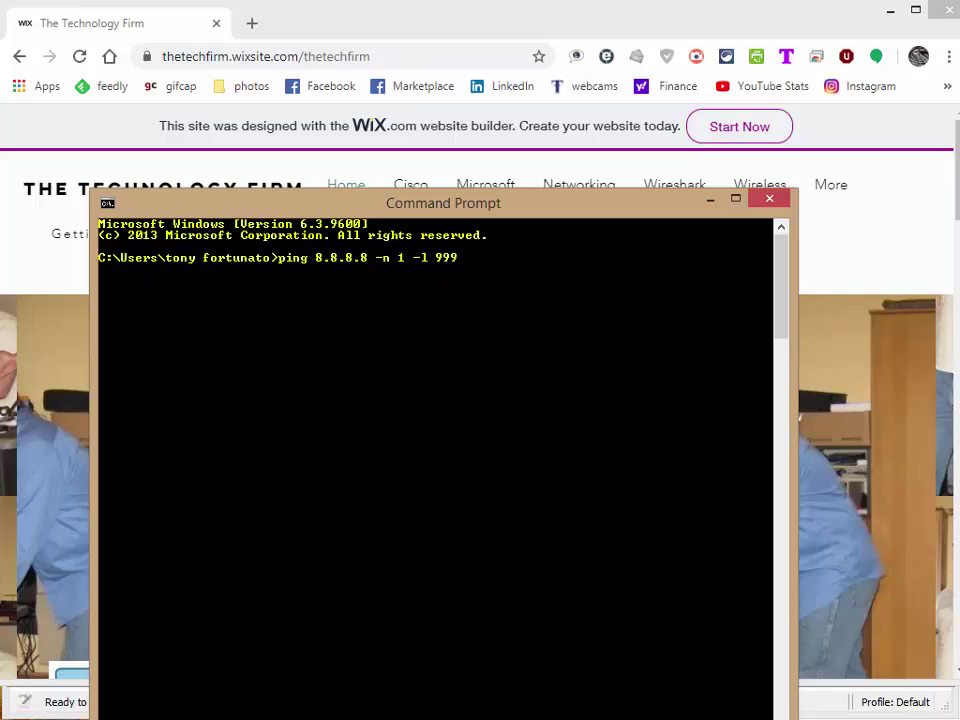
key("alt+Tab")
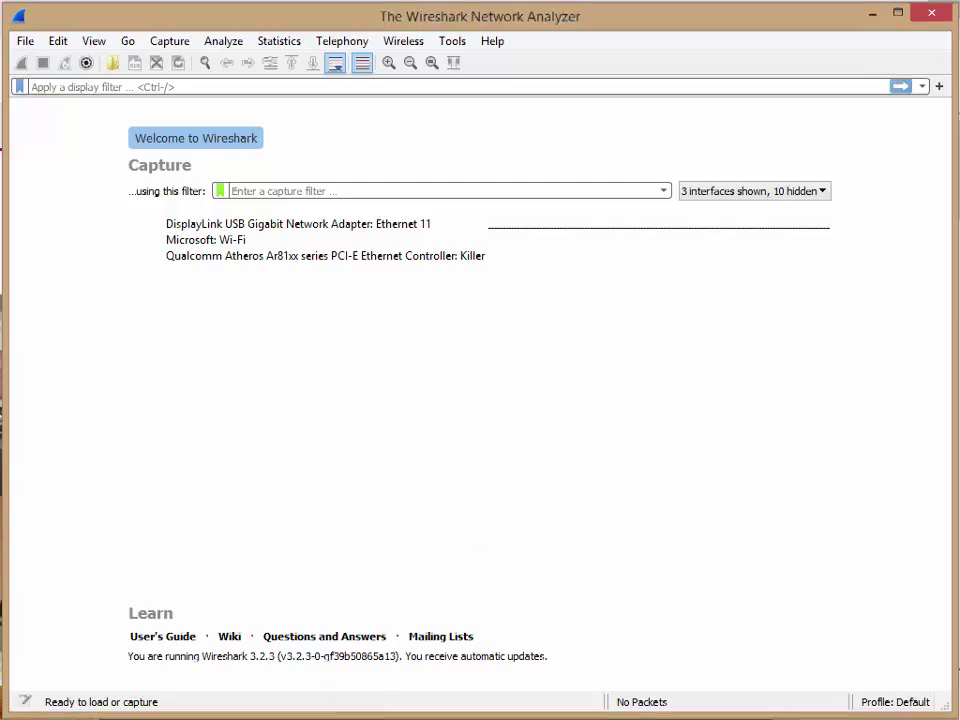
key("alt+Tab")
left_click(77, 57)
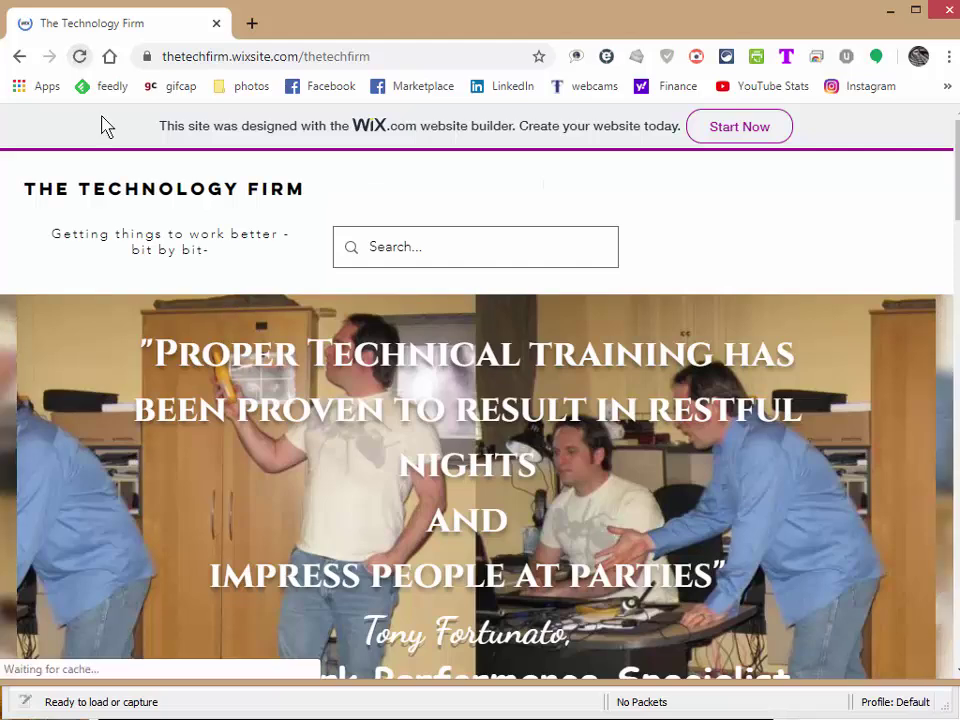
key("alt+Tab")
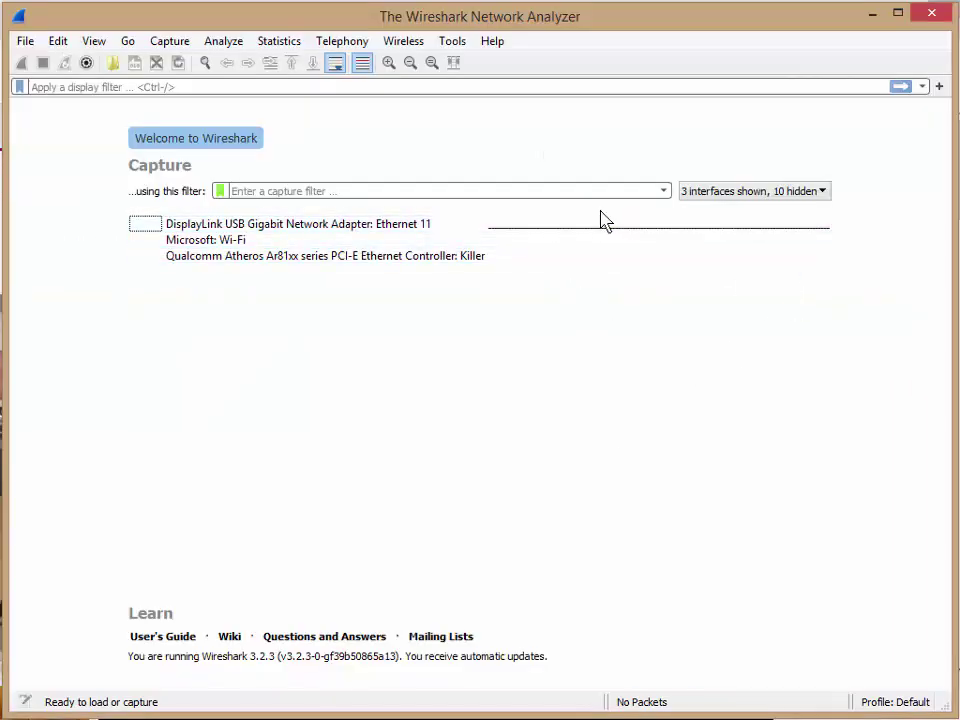
Check the interfaces' addresses and run a short capture on the DisplayLink USB Gigabit Network Adapter: Ethernet 11.
mouse_move(668, 240)
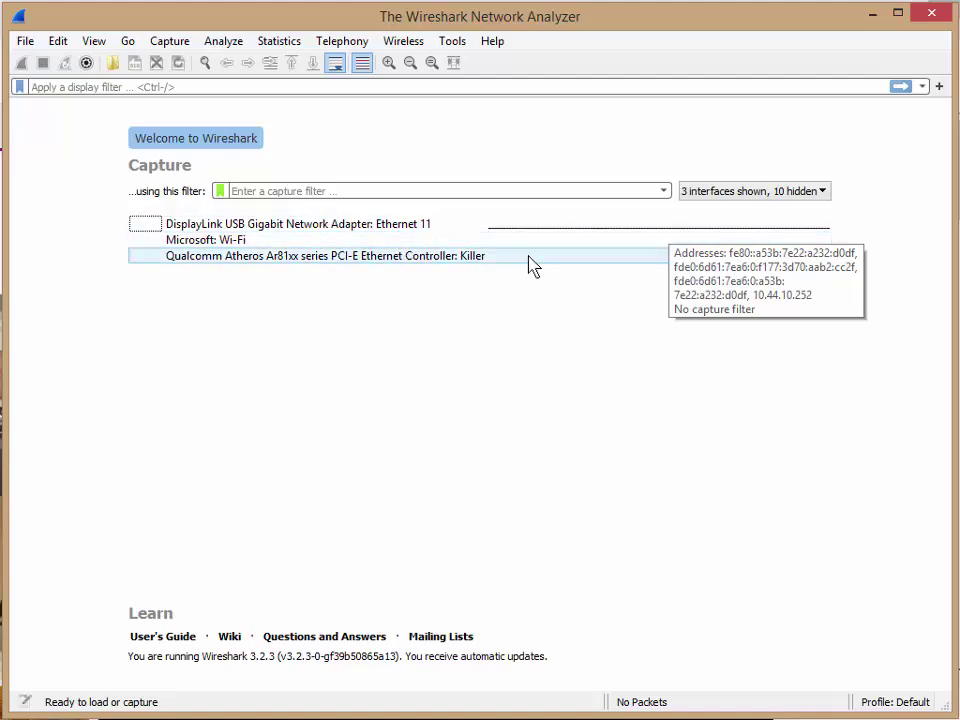
mouse_move(531, 265)
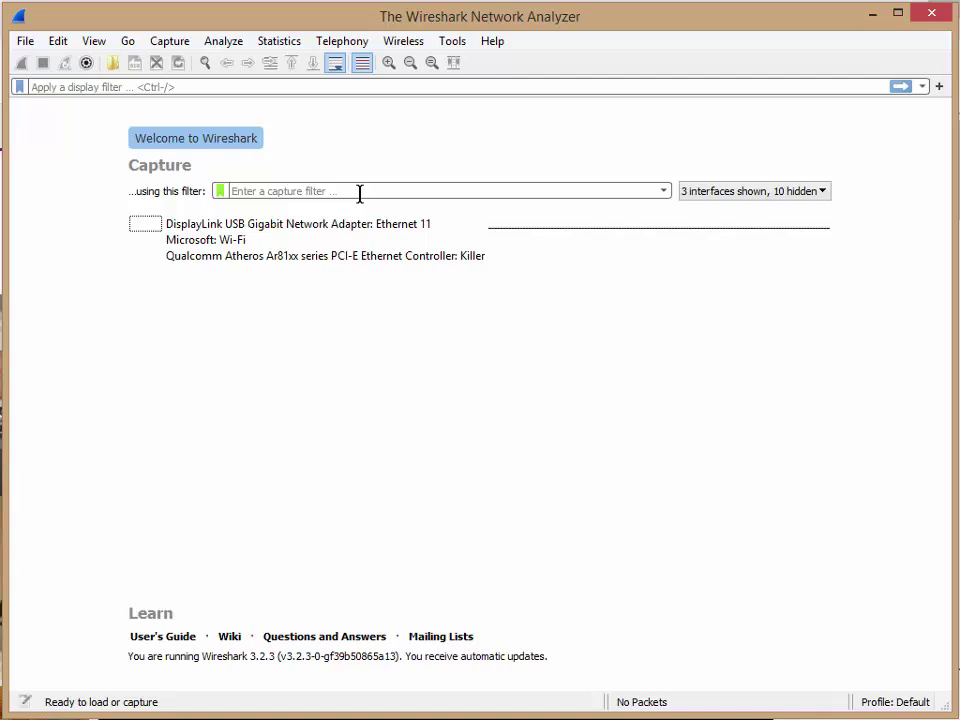
double_click(407, 230)
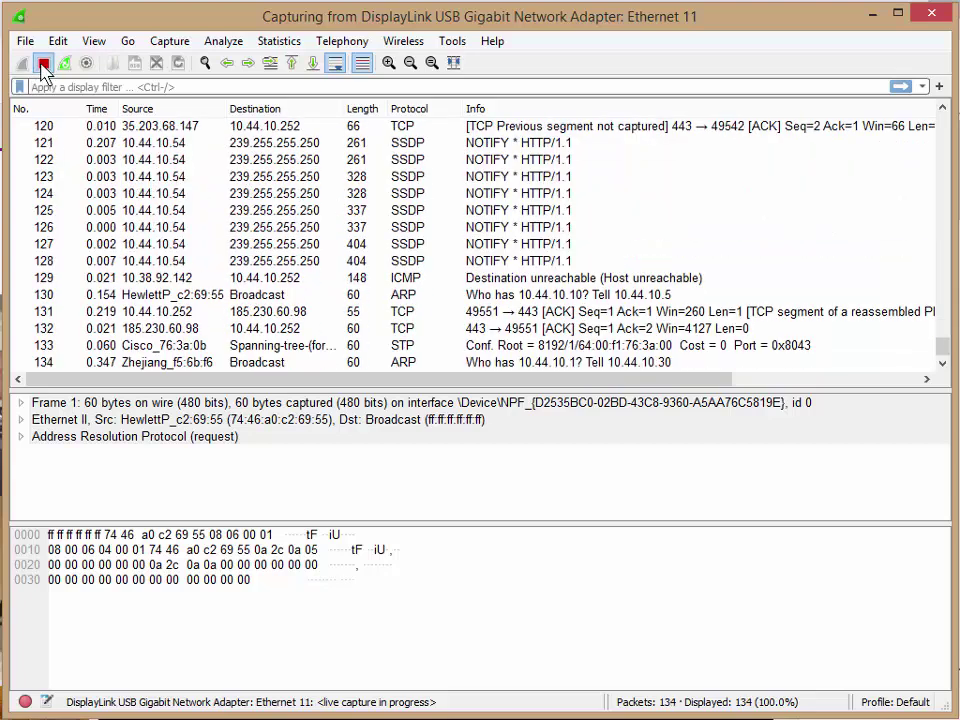
left_click(43, 63)
Start a new capture on Ethernet 11 with the capture filter host 10.44.10.252, without saving the earlier packets.
left_click(86, 63)
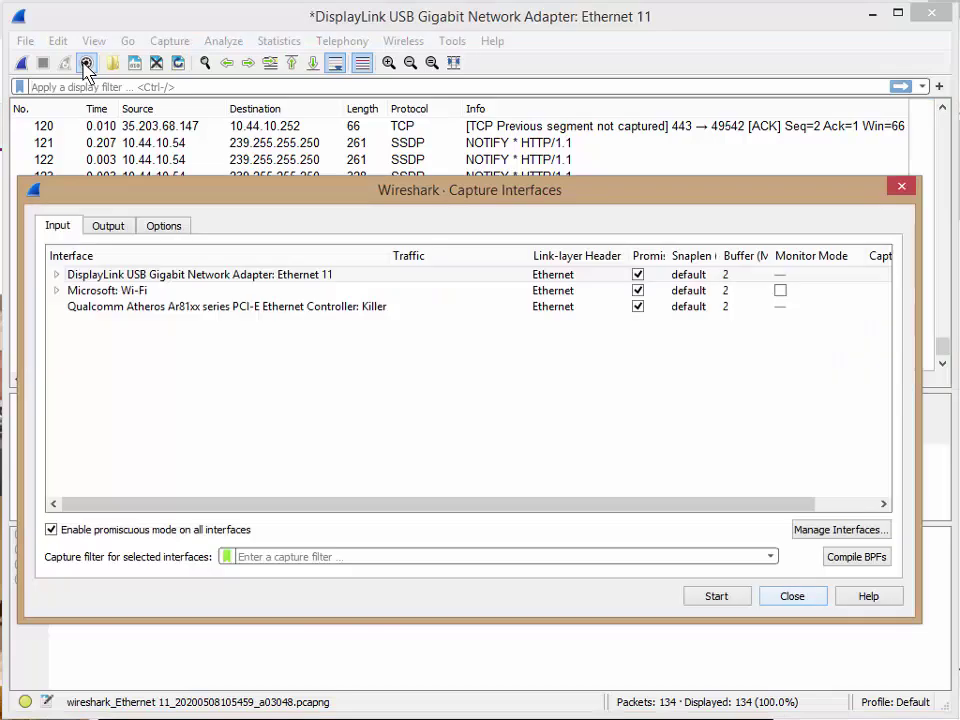
left_click(268, 557)
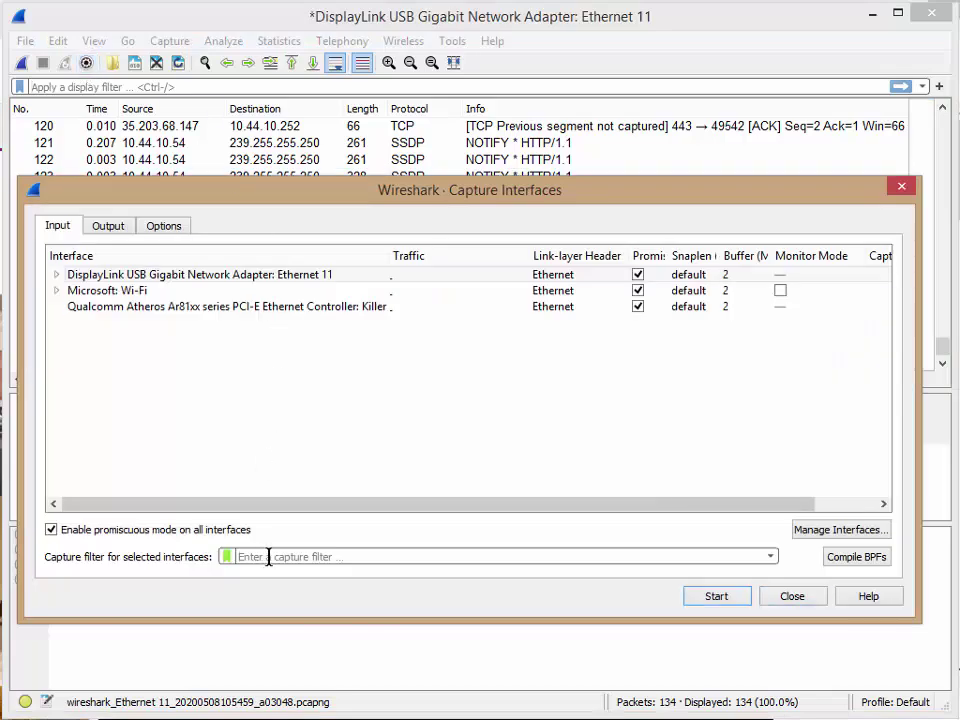
type("host 10.44.10.252")
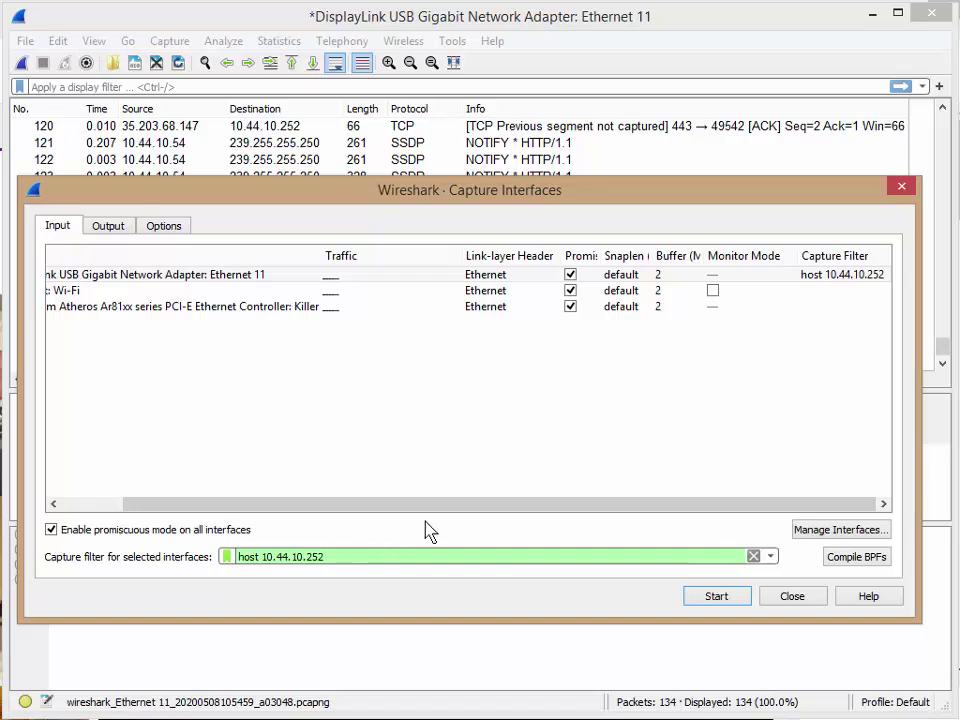
left_click(714, 598)
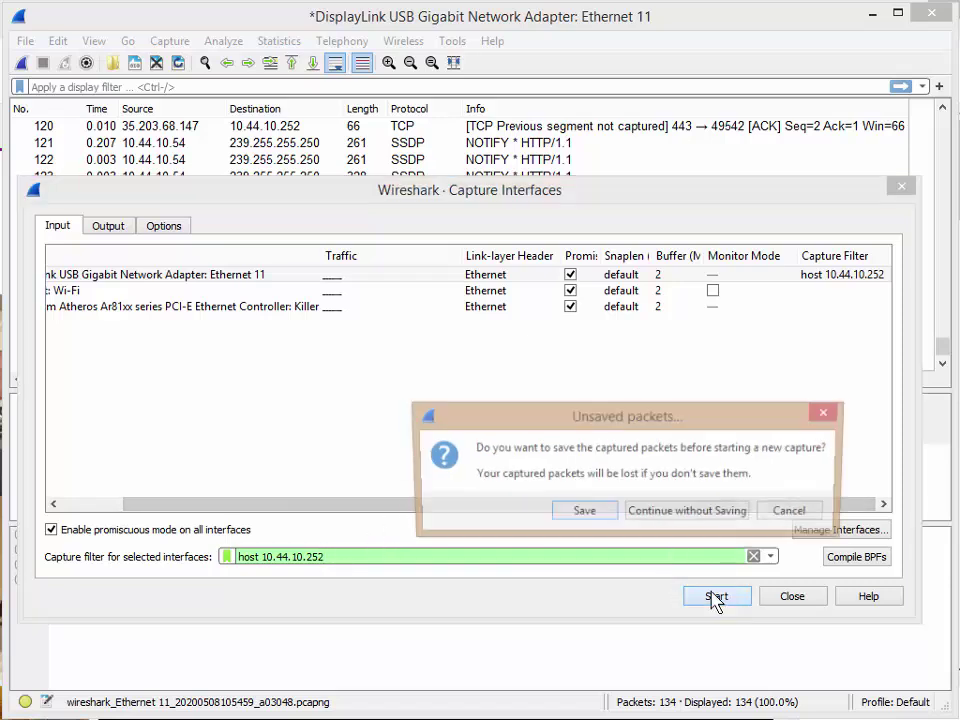
left_click(700, 516)
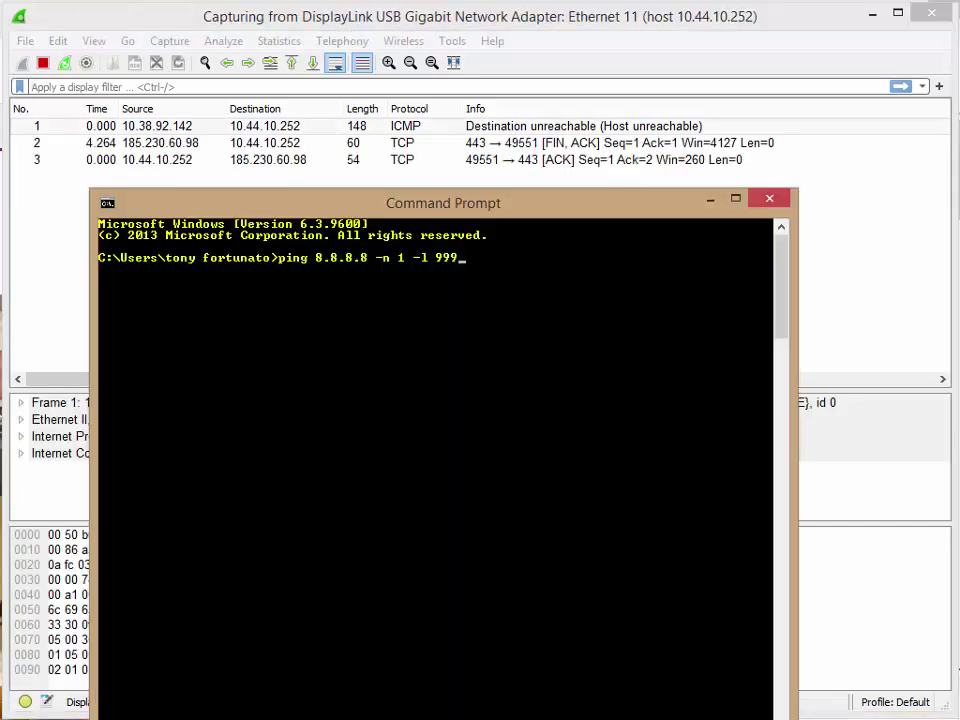
Run ping 8.8.8.8 -n 1 -l 999 in the Command Prompt and stop the Wireshark capture.
key("Return")
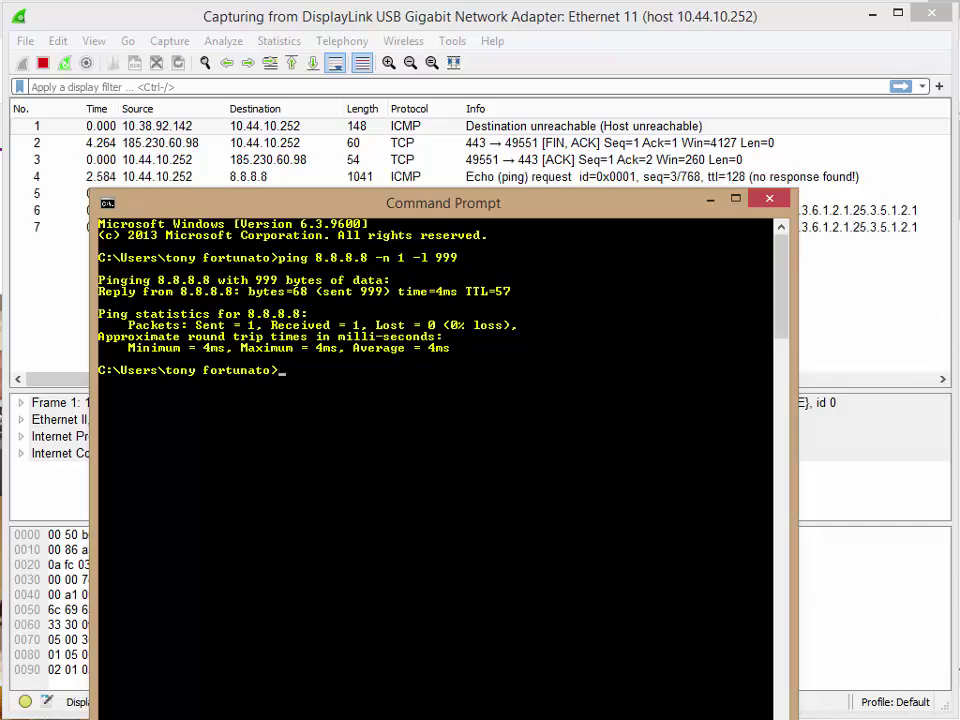
key("alt+Tab")
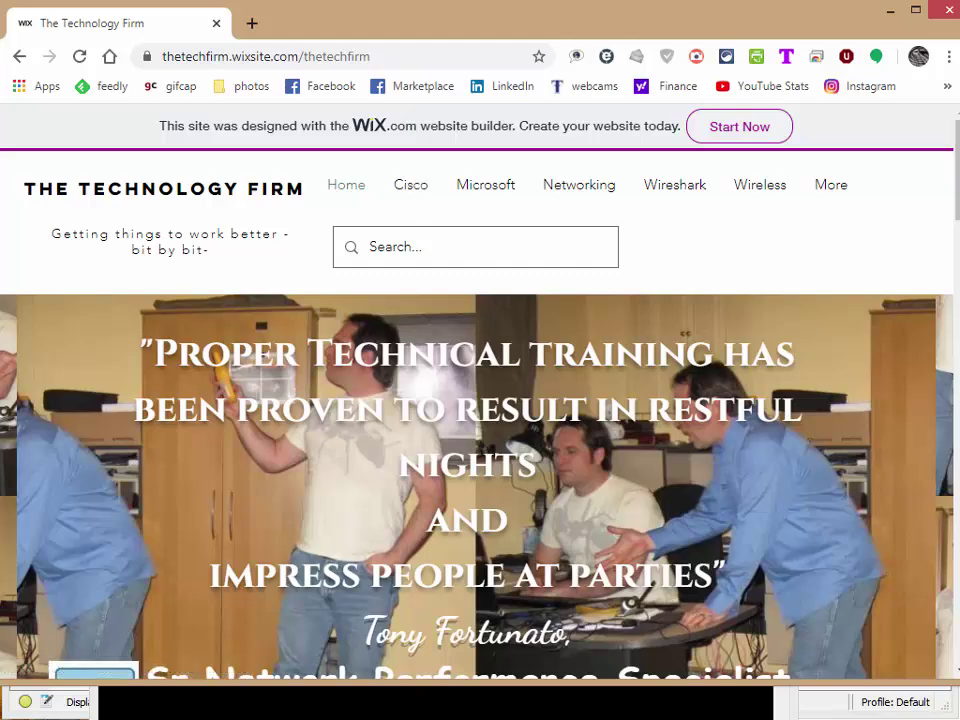
key("alt+Tab")
left_click(44, 64)
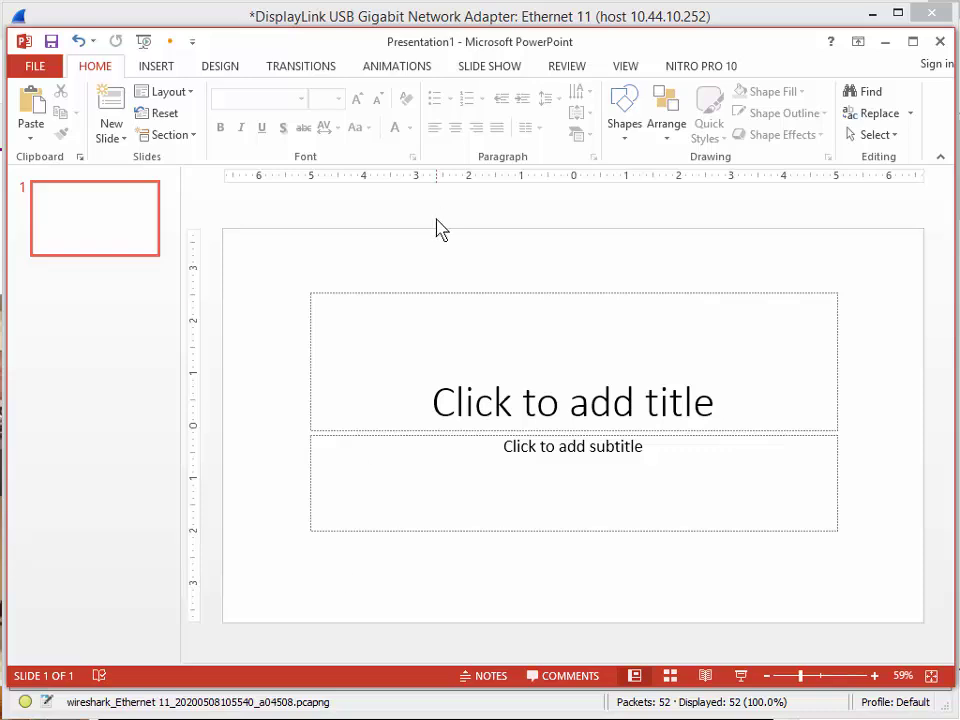
Start a screen recording from PowerPoint covering the Wireshark window, with Record Pointer enabled.
left_click(177, 66)
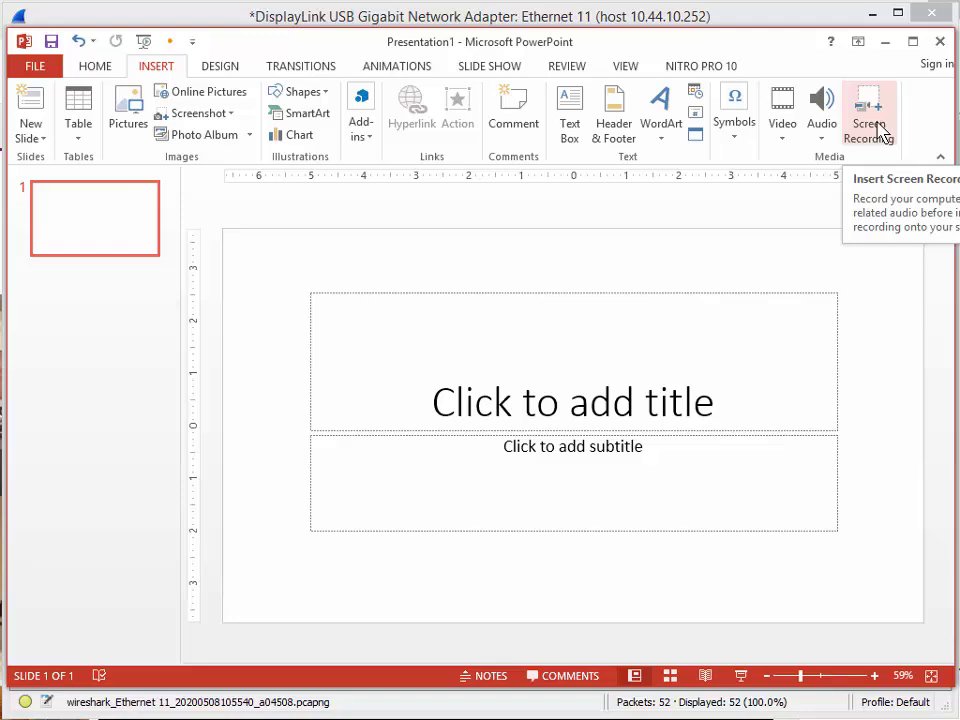
left_click(172, 45)
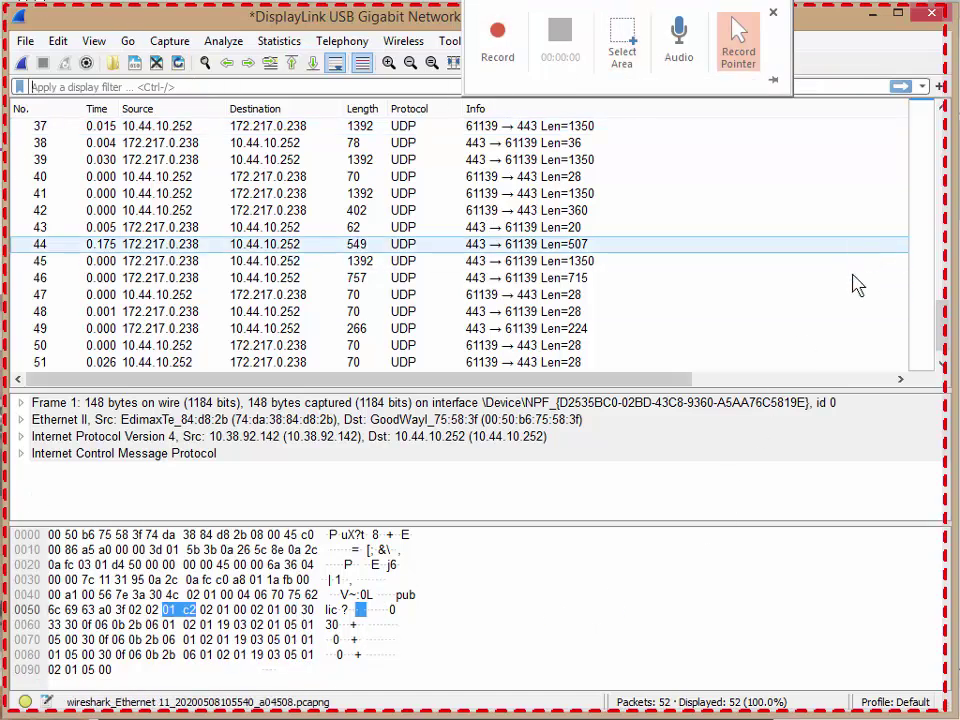
left_click(737, 48)
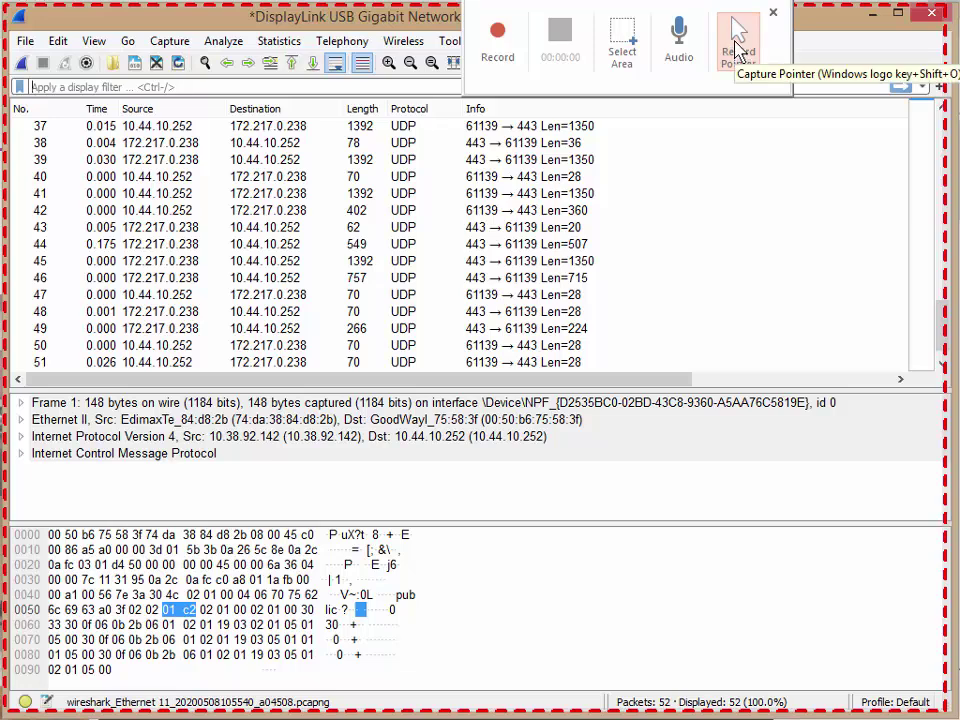
left_click(738, 50)
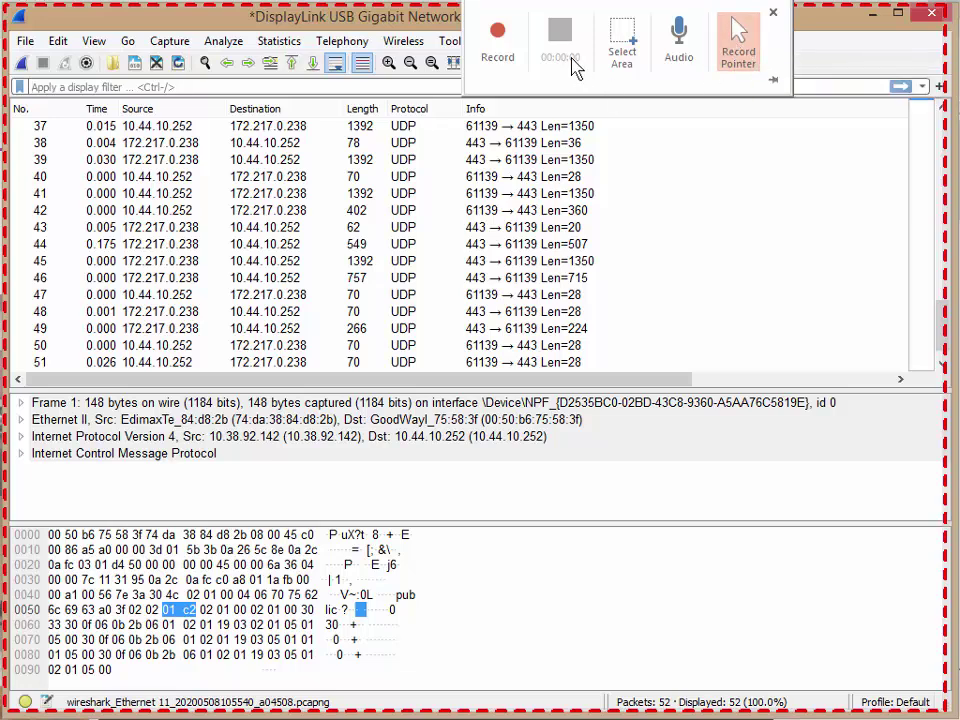
left_click(503, 44)
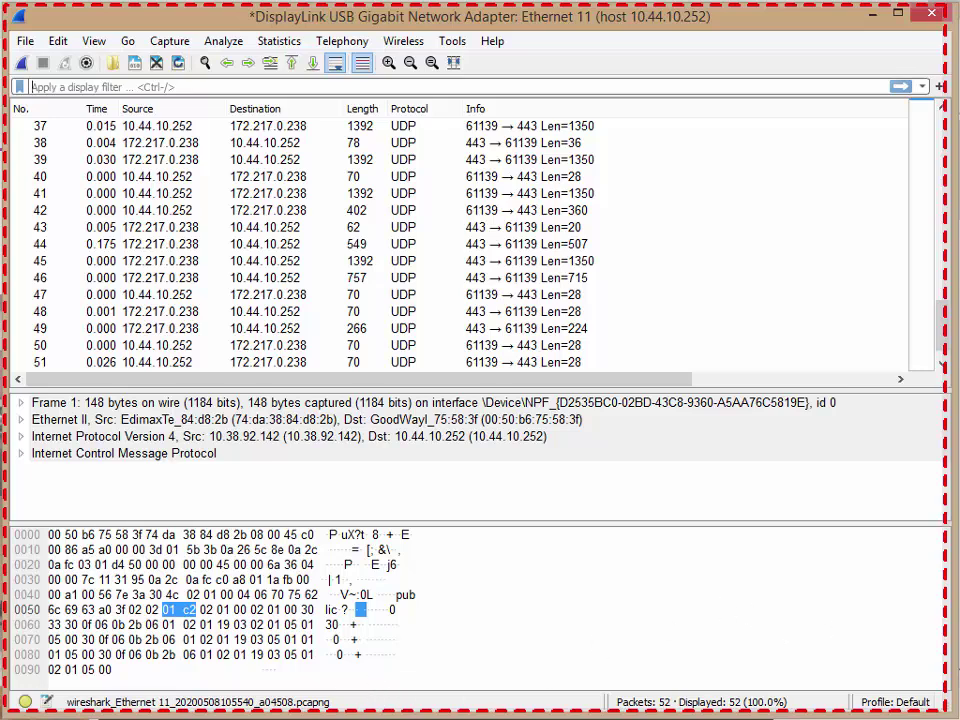
Rerun ping 8.8.8.8 -n 1 -l 999 in the Command Prompt while the screen is being recorded.
key("alt+Tab")
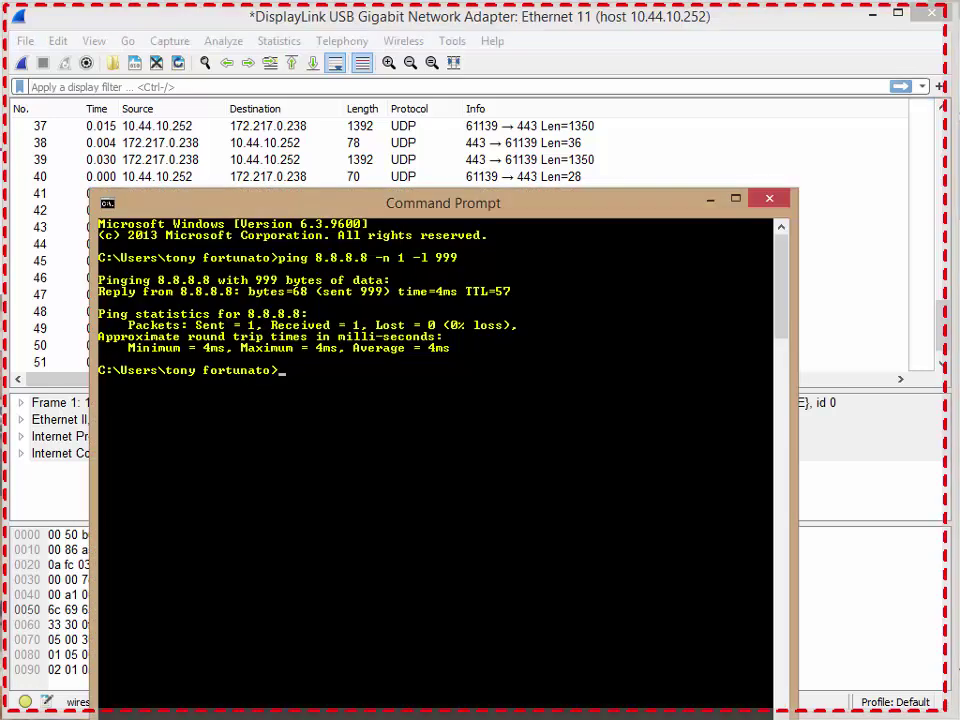
key("Up")
key("Return")
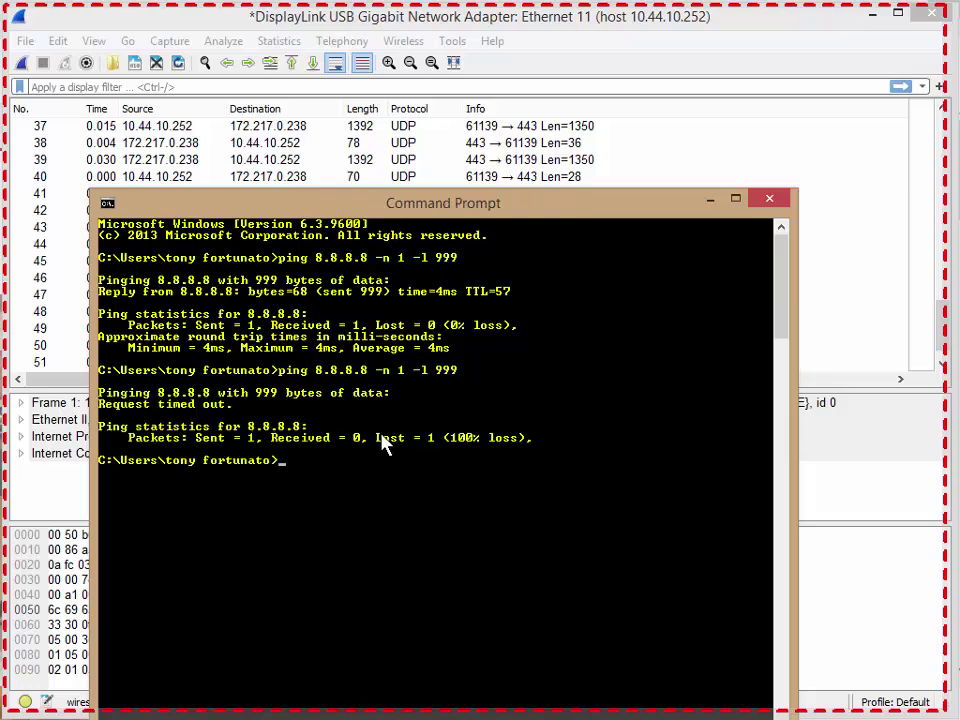
Start a fresh Wireshark capture without saving the old packets, and repeat the 999-byte ping to 8.8.8.8 in the Command Prompt.
left_click(27, 64)
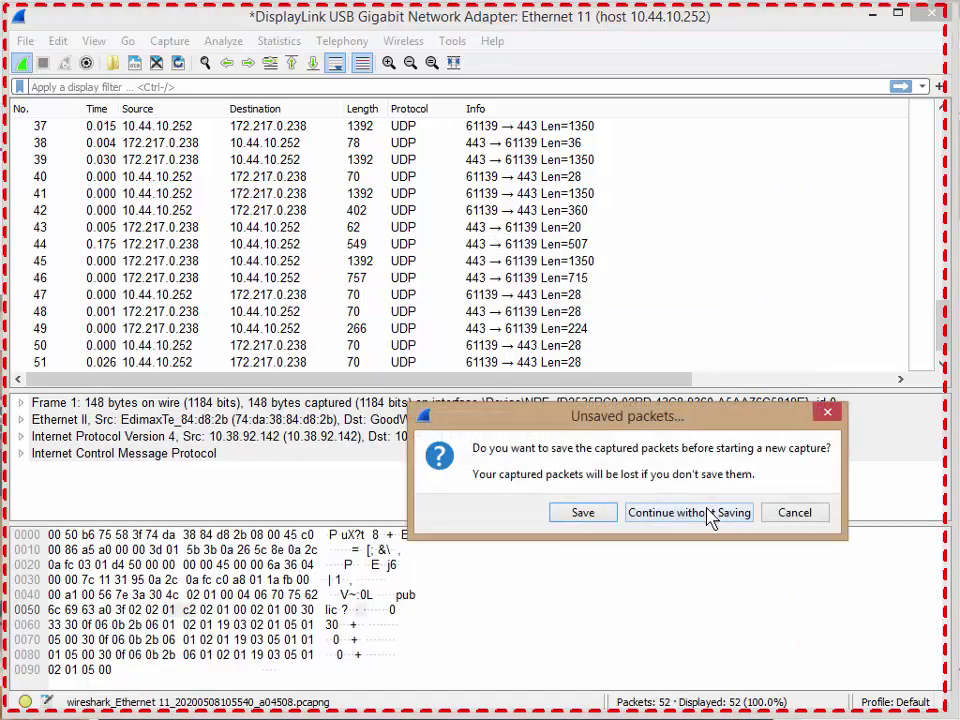
left_click(708, 521)
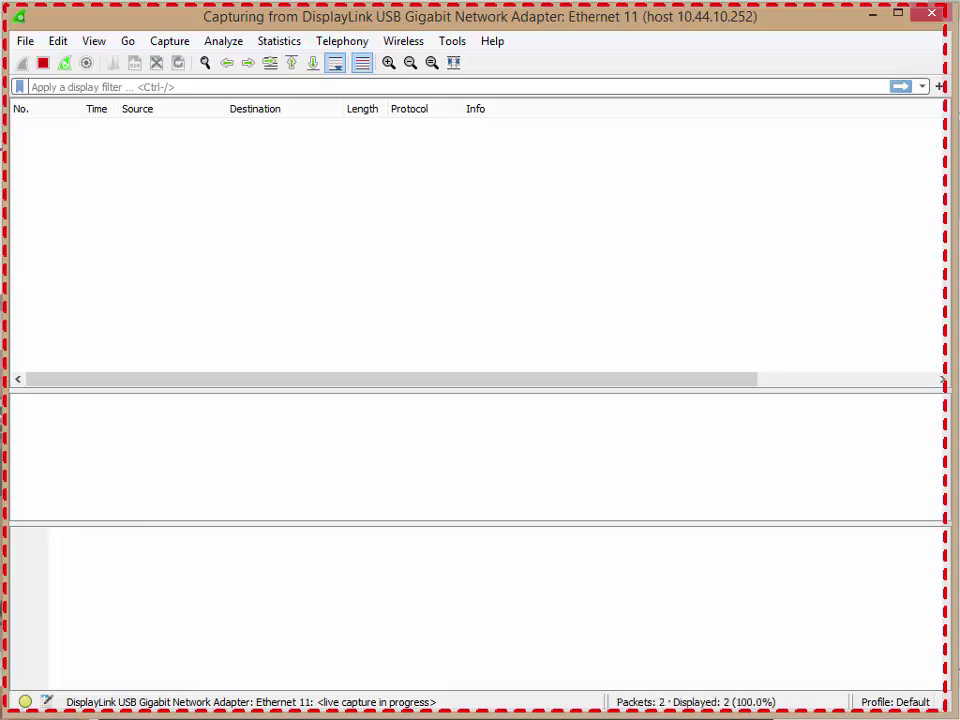
key("alt+Tab")
key("Up")
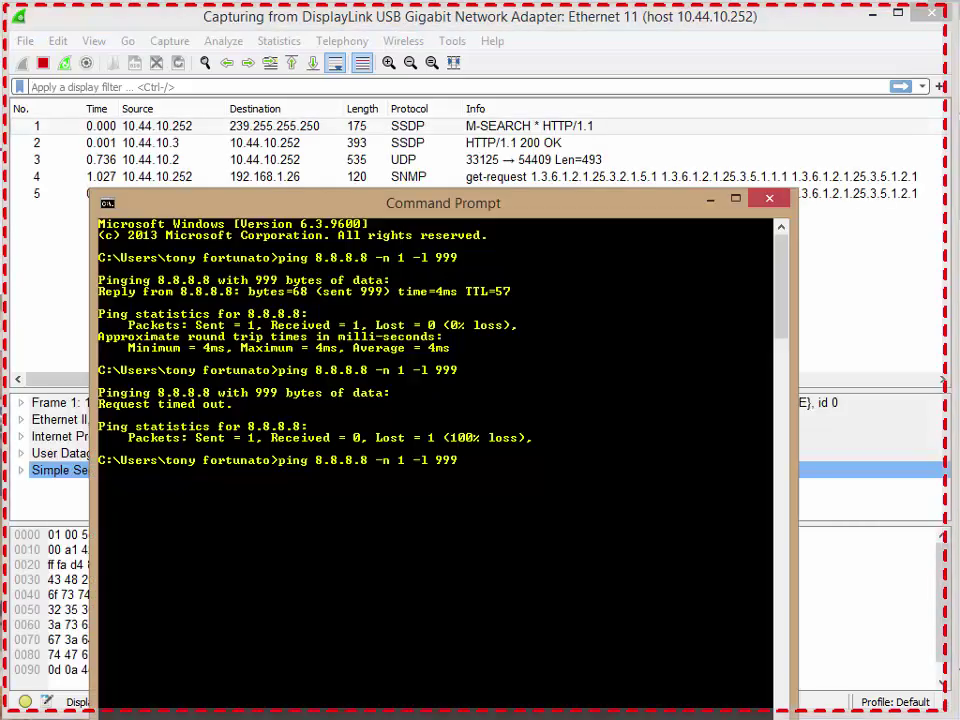
key("Return")
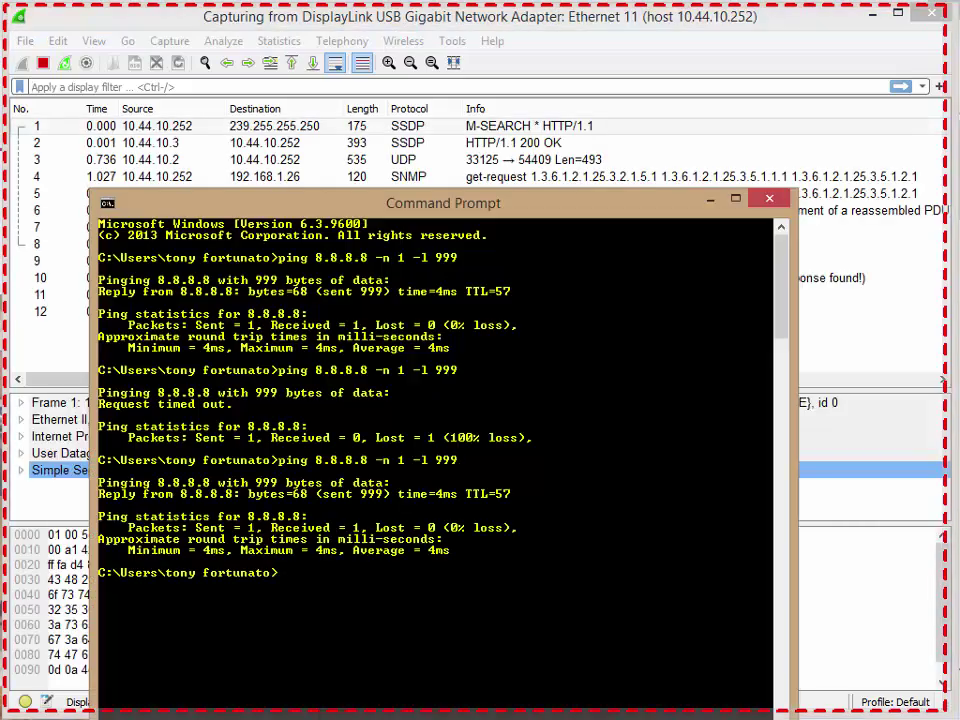
key("alt+Tab")
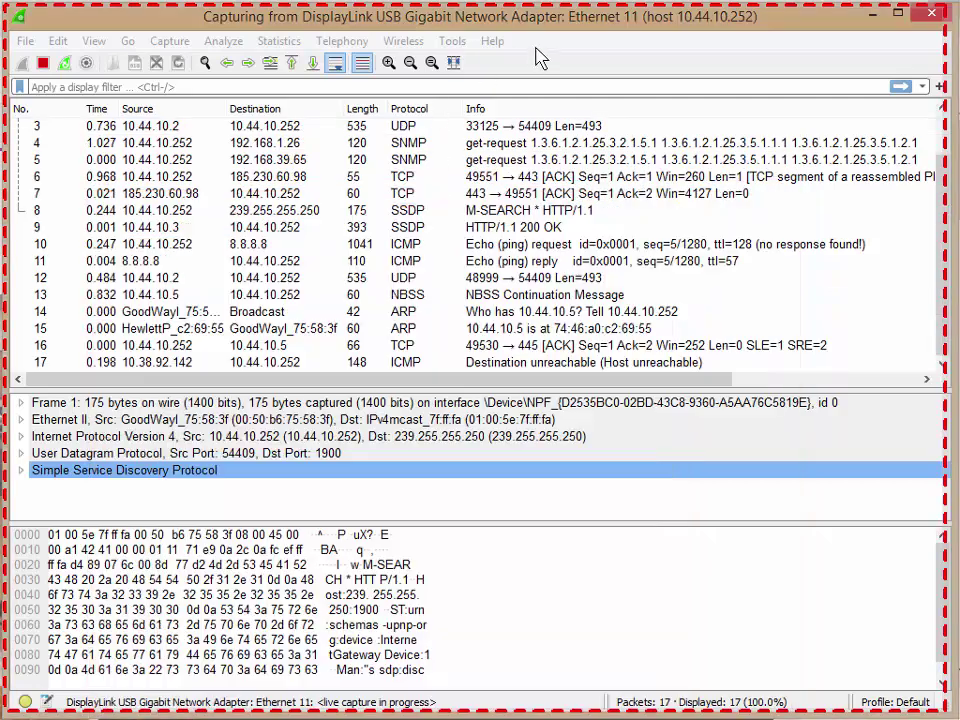
Open the website's Networking page in Chrome and run the 999-byte ping to 8.8.8.8 again in the Command Prompt.
key("alt+Tab")
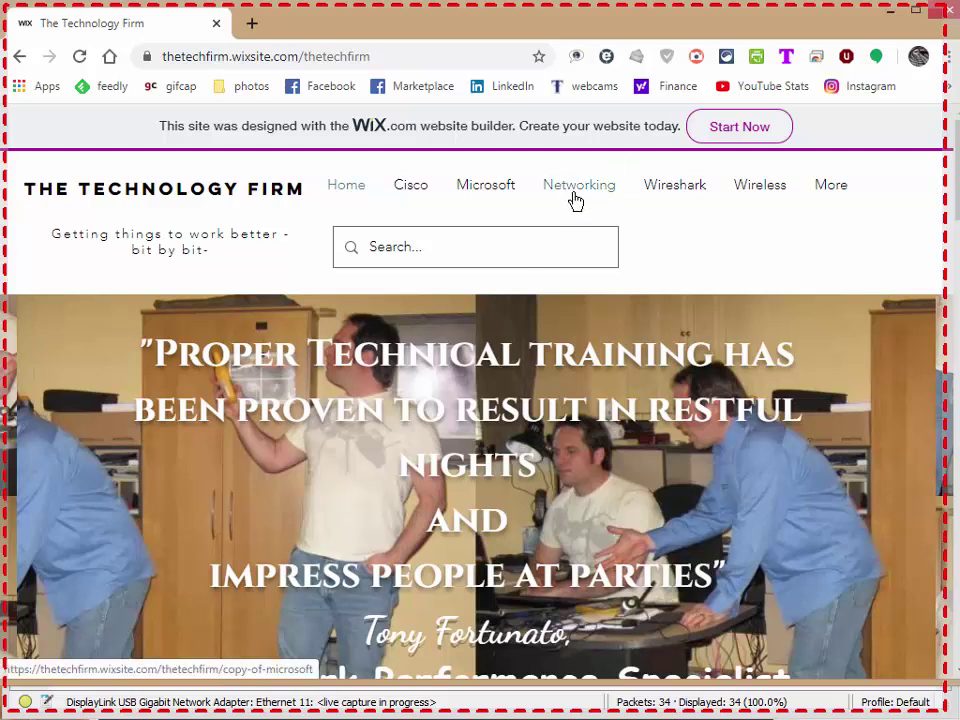
left_click(575, 200)
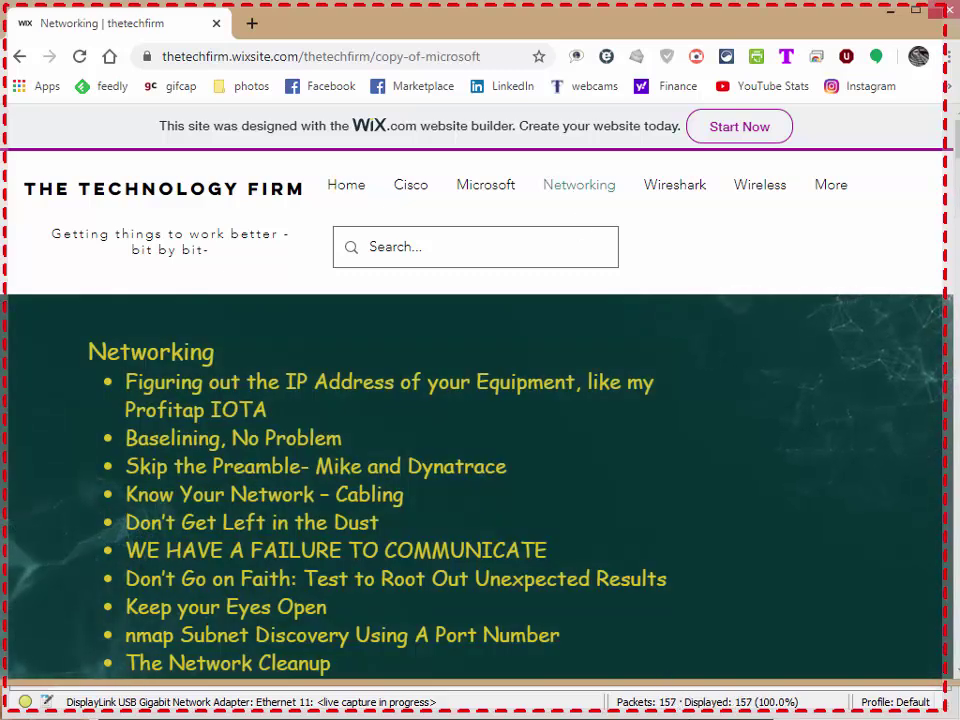
key("alt+Tab")
key("Up")
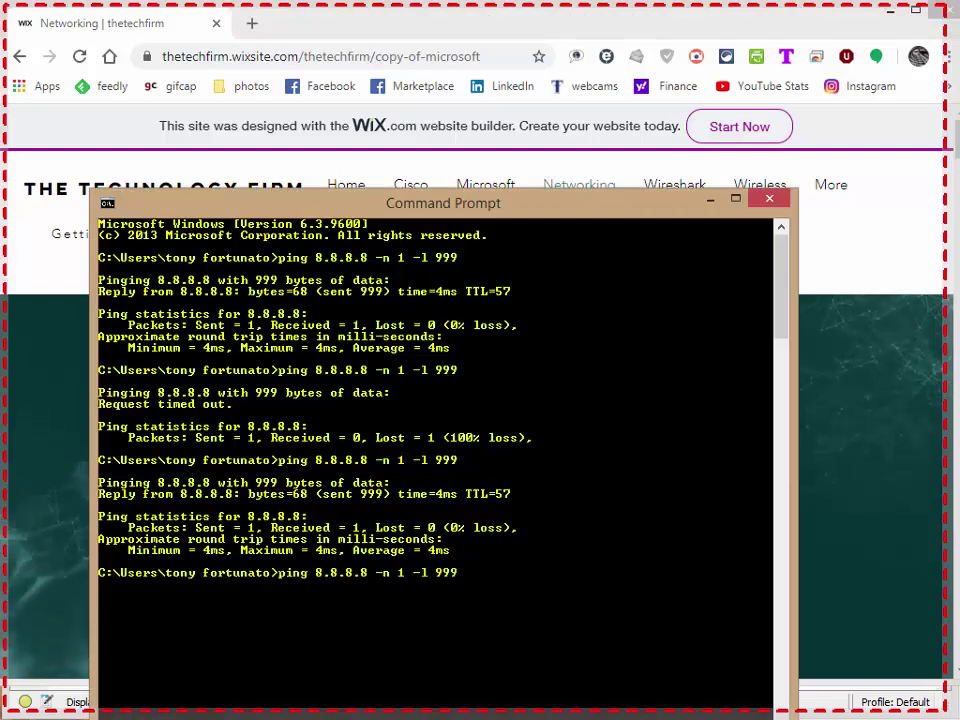
key("Return")
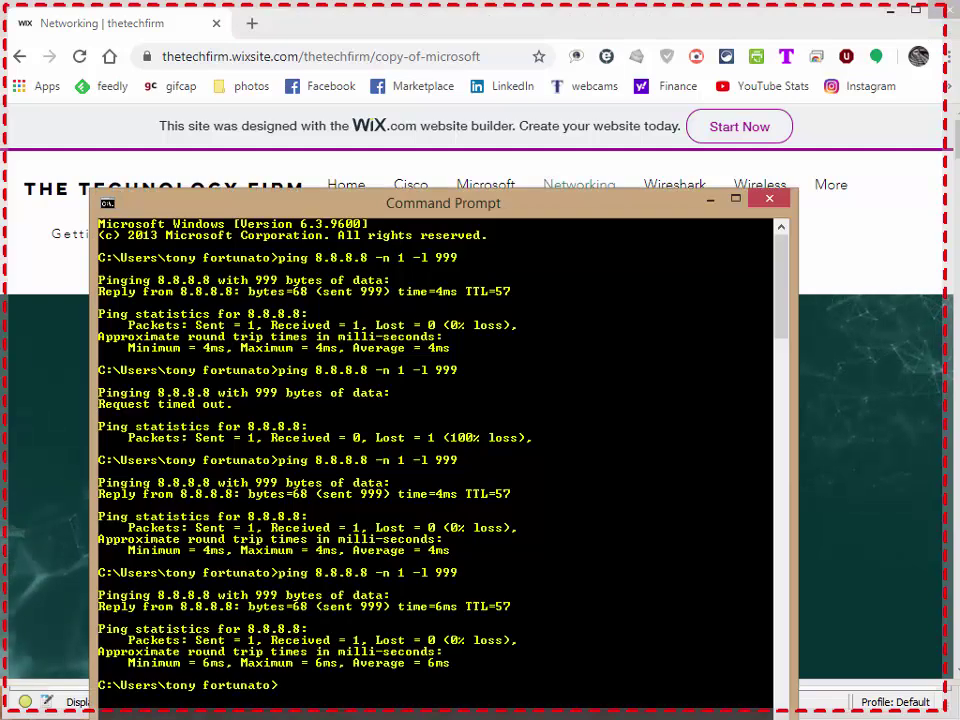
Check the live capture in Wireshark and open the website's Cisco page in Chrome.
left_click(852, 517)
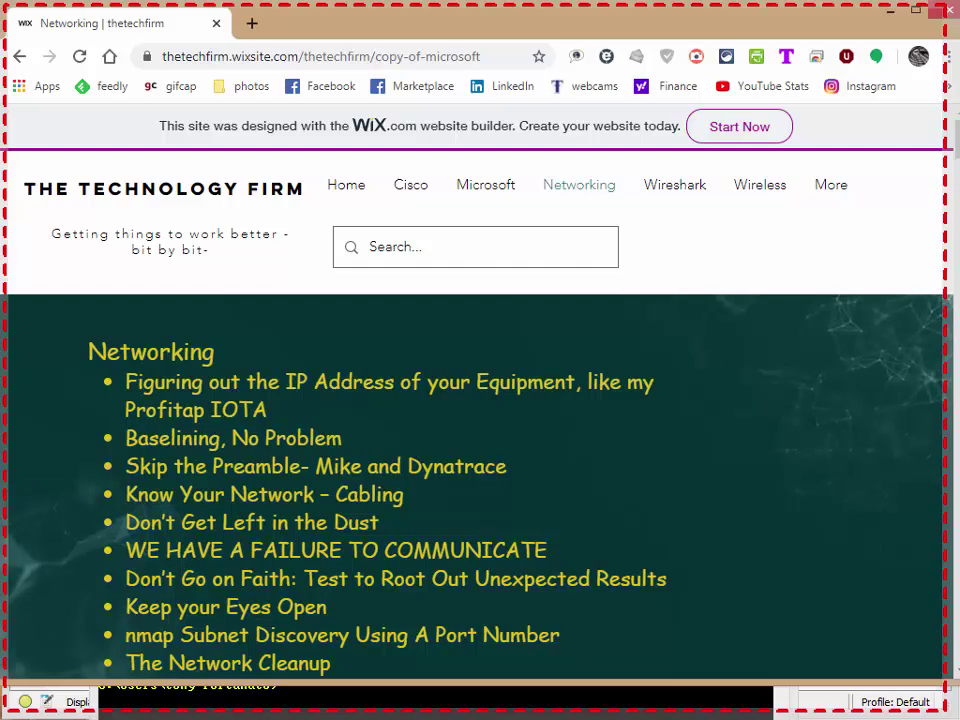
left_click(821, 697)
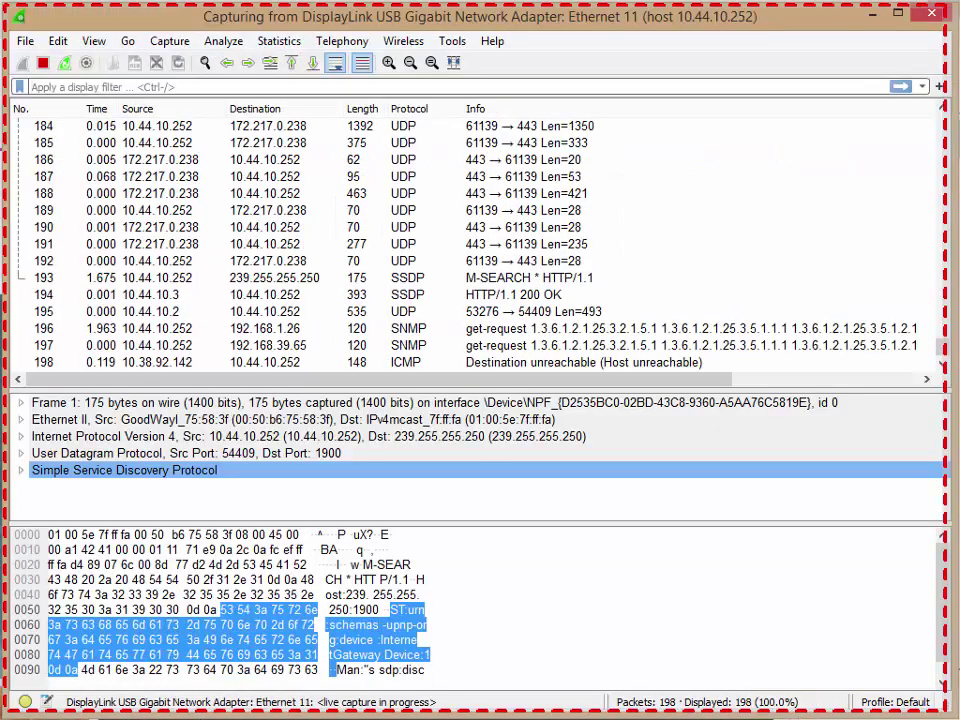
key("alt+Tab")
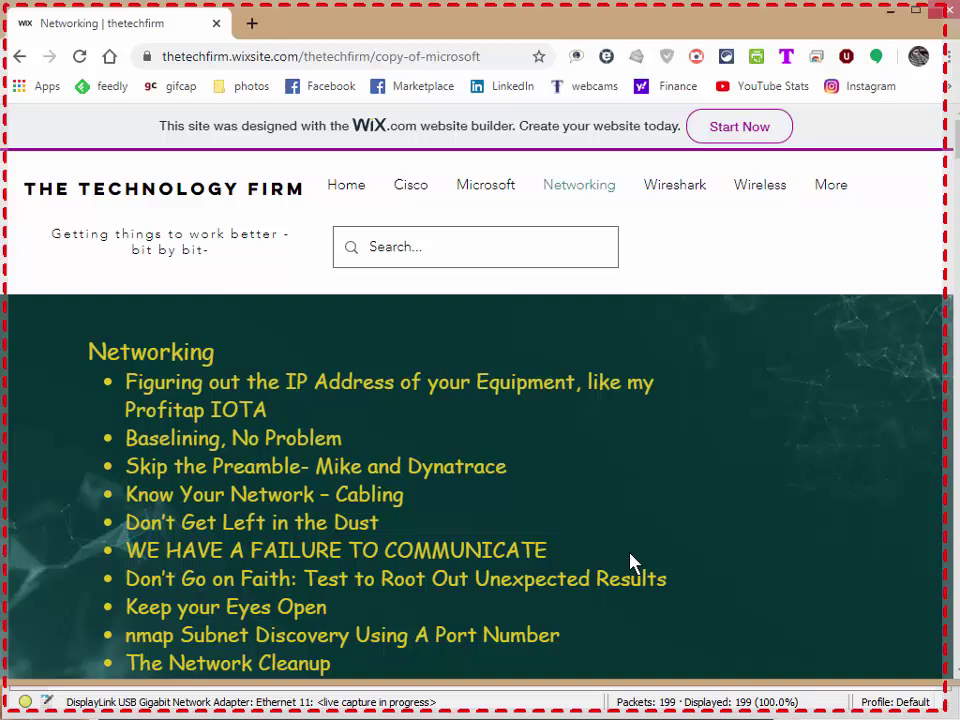
left_click(403, 195)
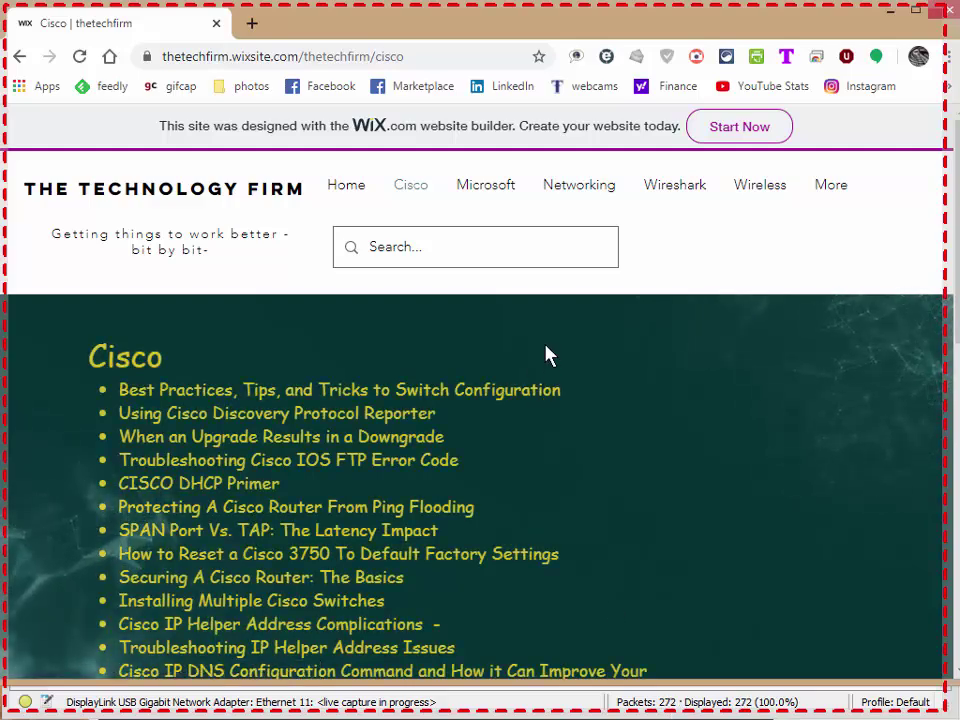
Save the finished screen recording from the PowerPoint slide as Media2.mp4 in the screen recording folder and minimize PowerPoint.
key("alt+Tab")
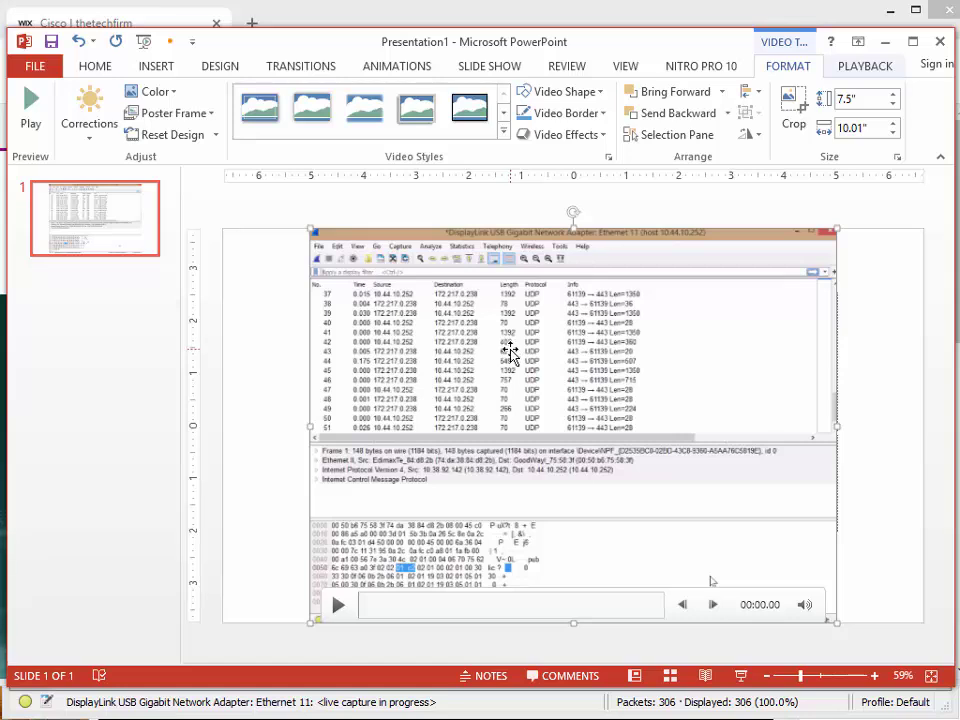
right_click(440, 338)
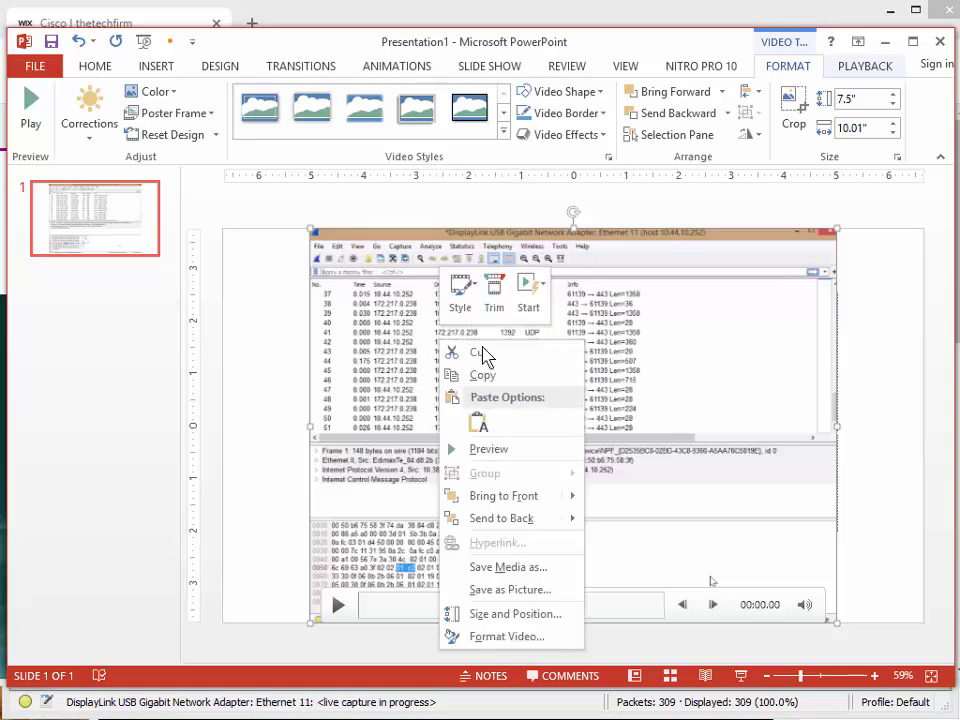
left_click(561, 570)
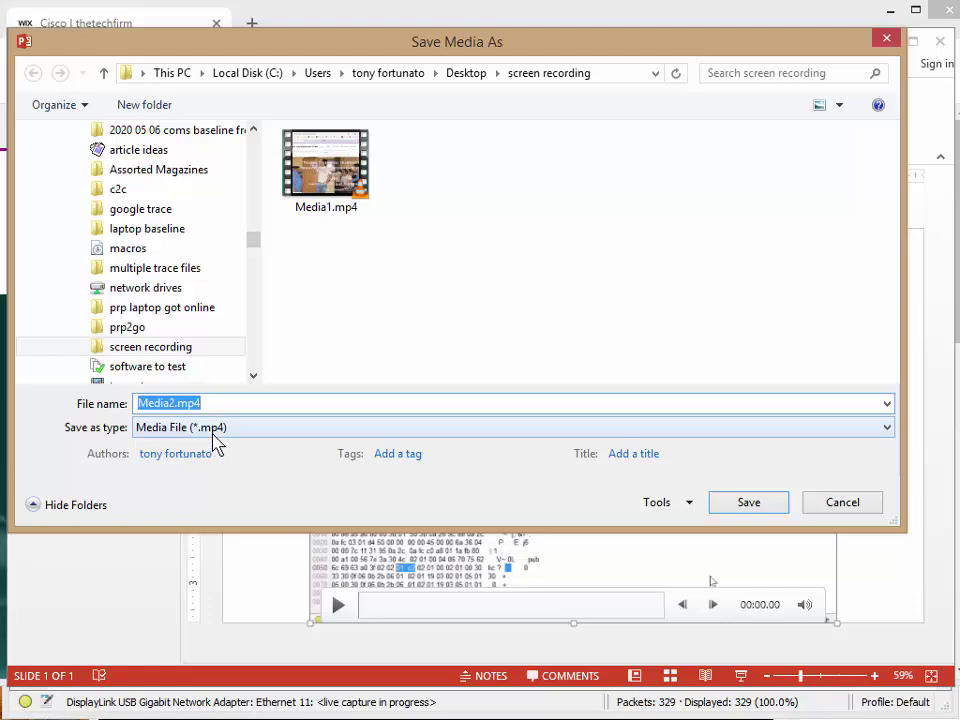
left_click(760, 511)
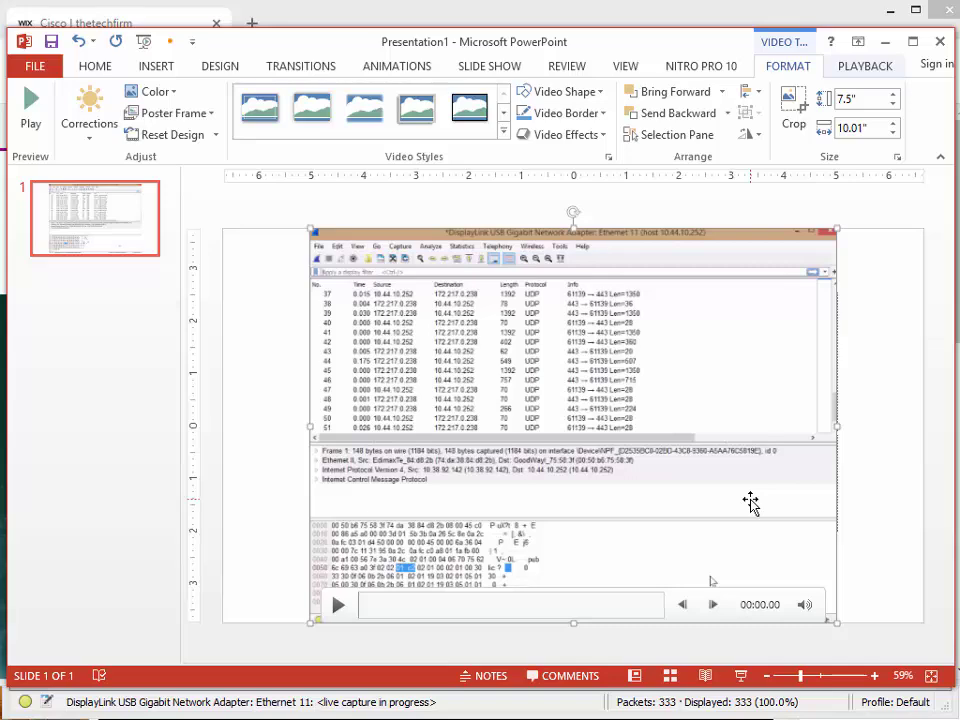
left_click(885, 42)
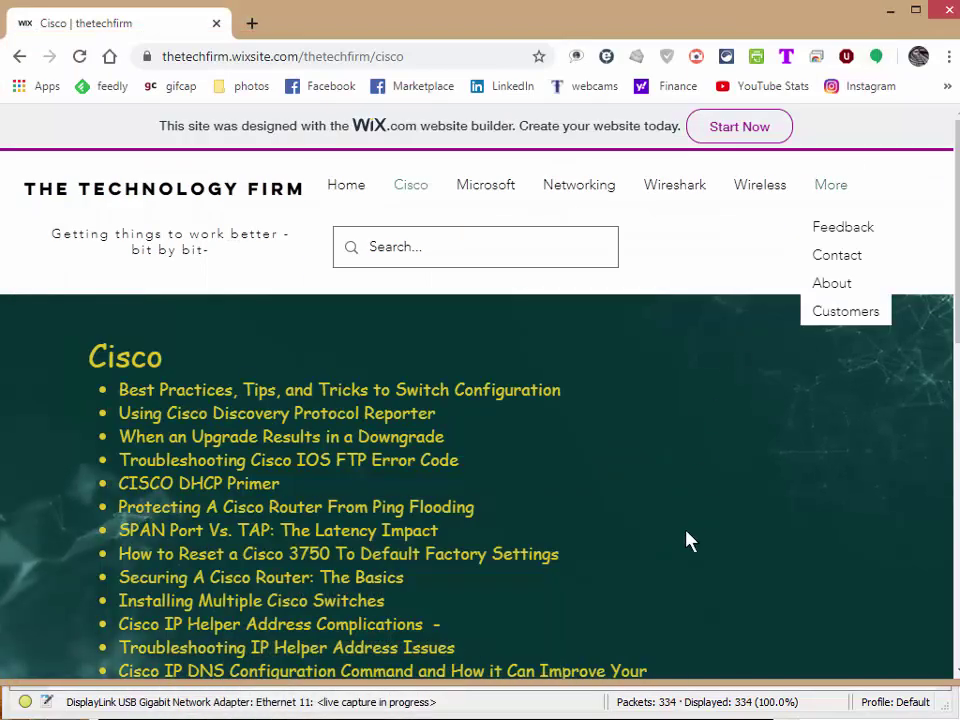